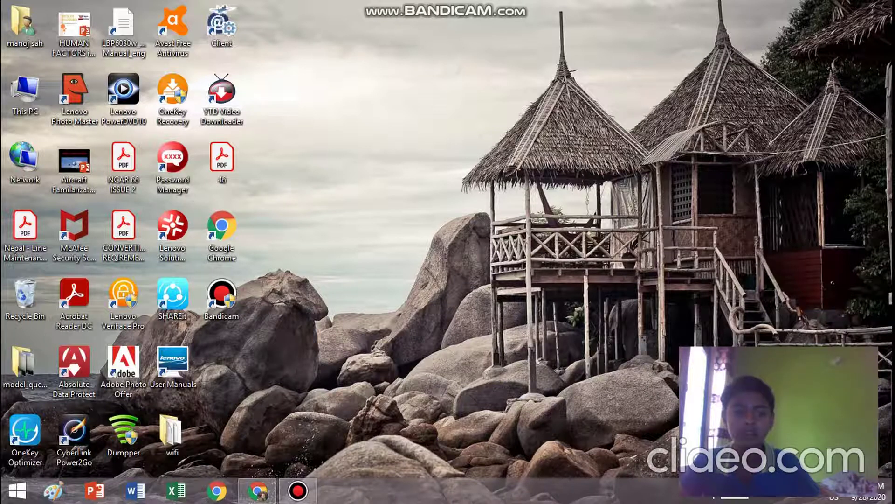
Uninstall Google Chrome from the Start screen's Apps list, opening Programs and Features with 77 programs.
click(17, 491)
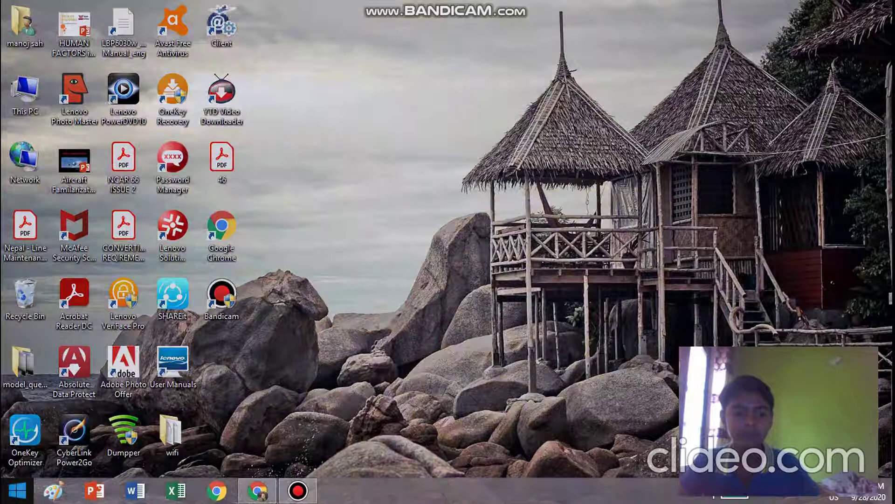
click(89, 469)
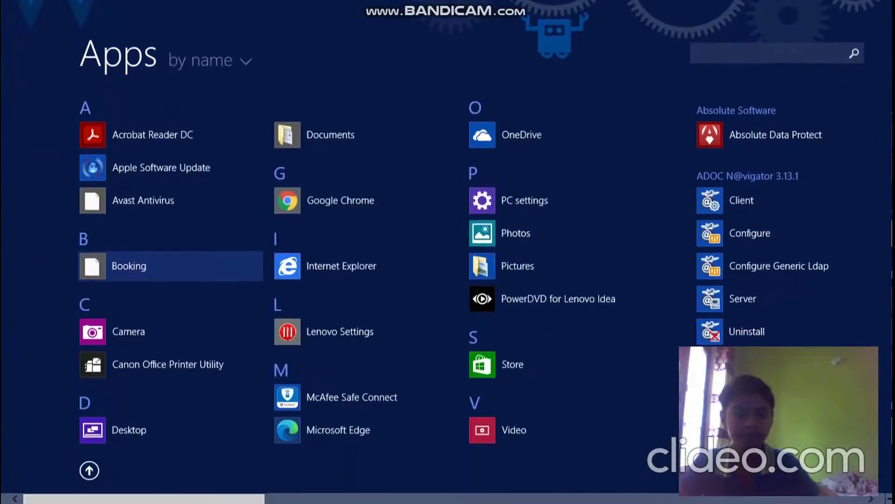
right_click(355, 196)
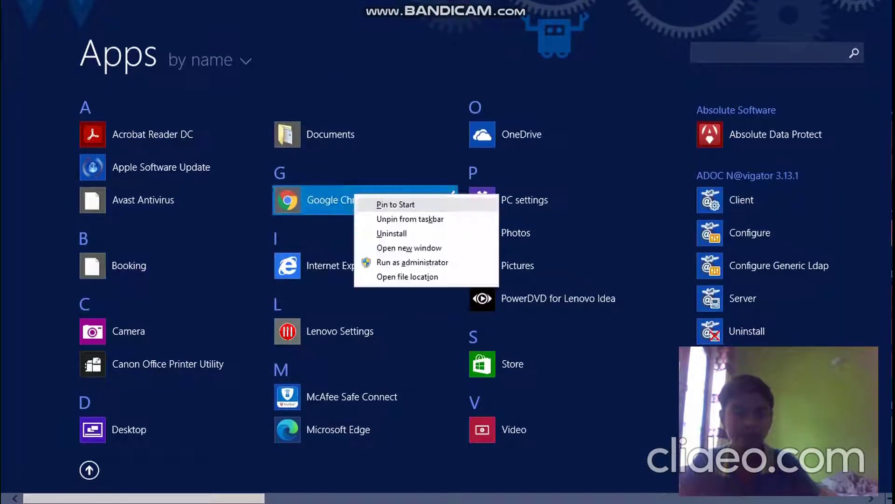
click(391, 233)
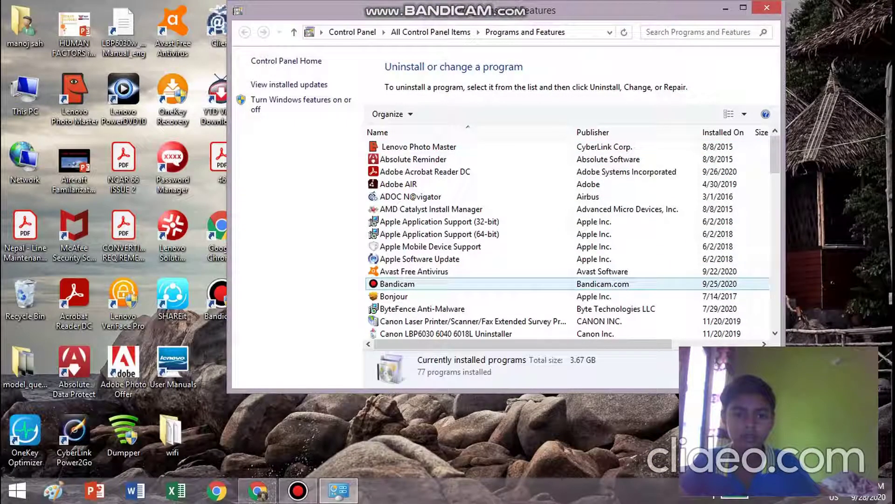
scroll(573, 238, down, 1)
scroll(572, 238, up, 1)
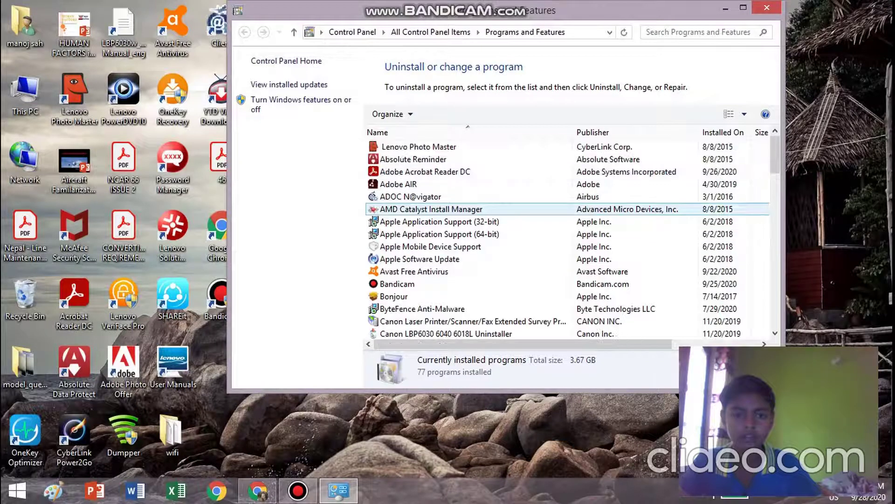
Filter the program list to 'google', select Google Chrome and dismiss the open-windows warning.
click(695, 33)
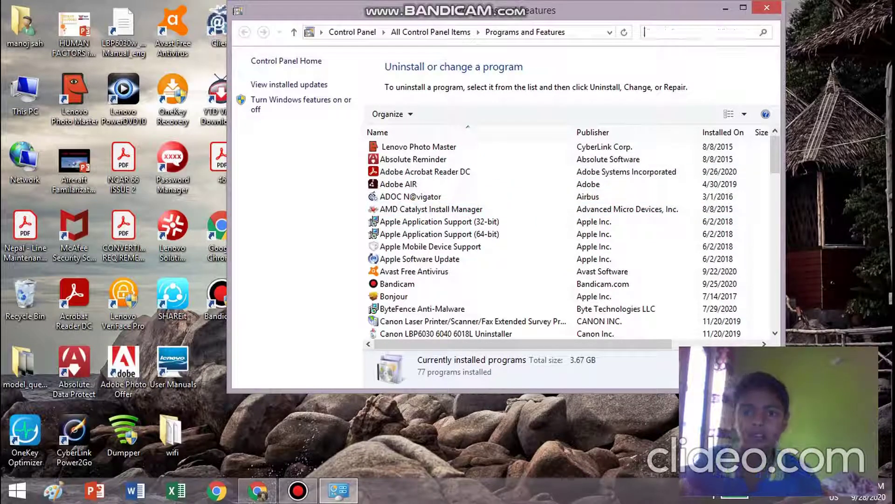
text(google)
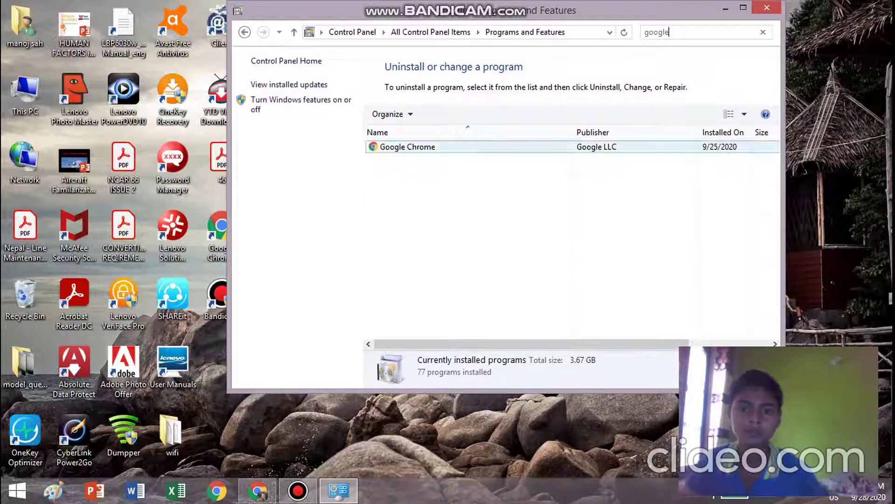
click(407, 147)
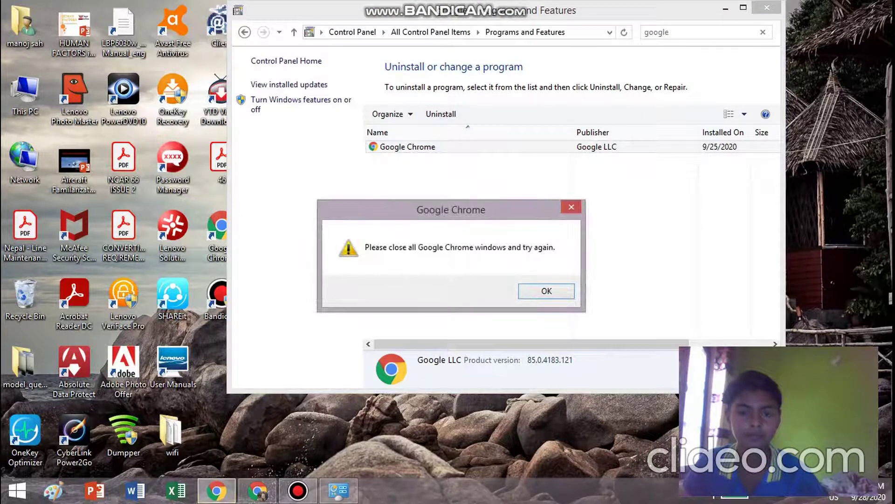
key(Return)
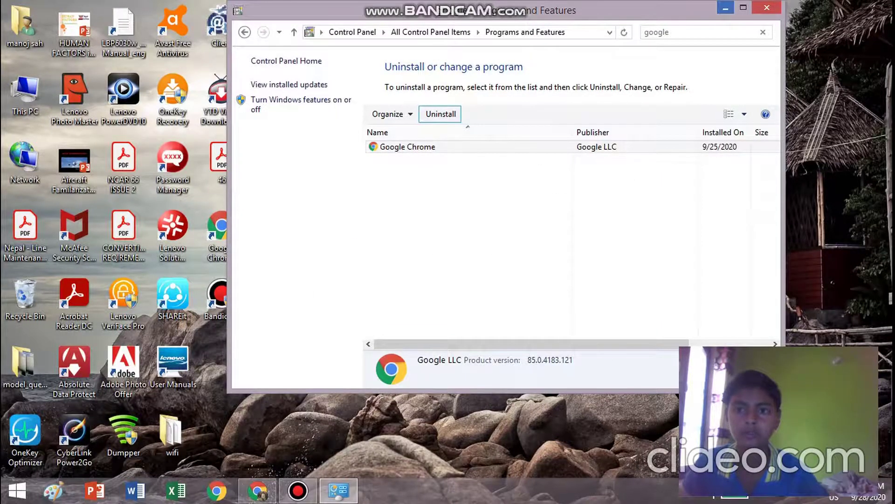
Close the running Google Chrome window from its taskbar entry.
click(726, 8)
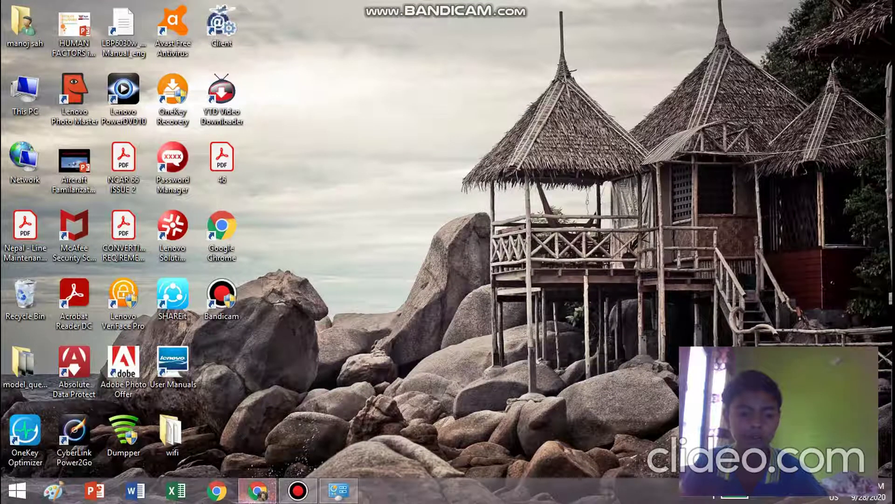
right_click(257, 491)
click(225, 454)
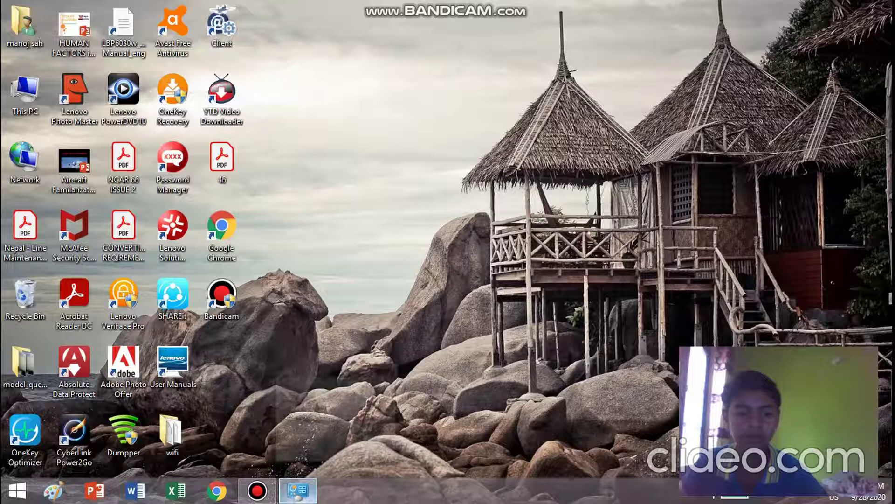
Retry uninstalling Chrome, dismiss the warning again, and unpin Chrome from the taskbar.
click(297, 490)
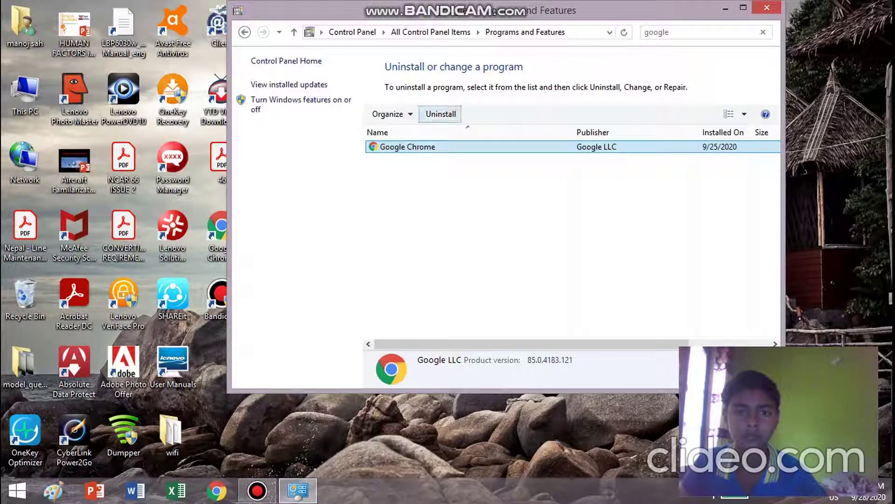
click(441, 114)
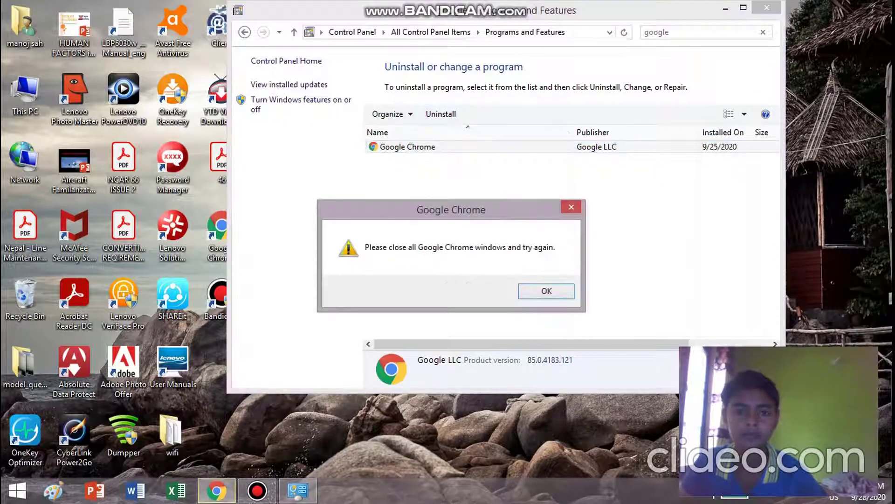
key(Return)
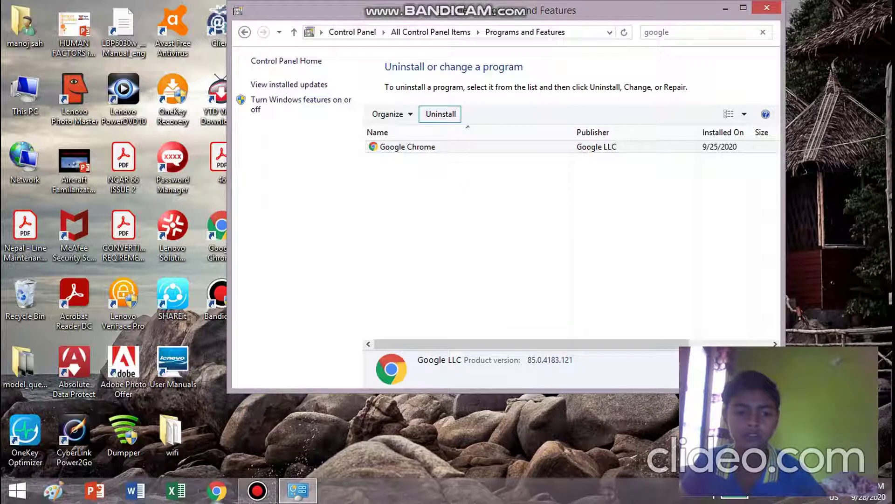
right_click(217, 490)
click(213, 454)
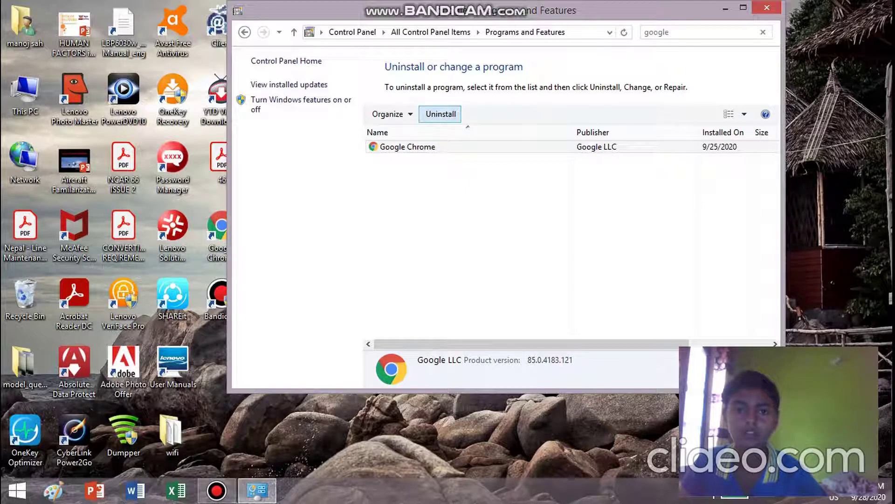
Uninstall Google Chrome while keeping browsing data, then close Programs and Features.
click(440, 114)
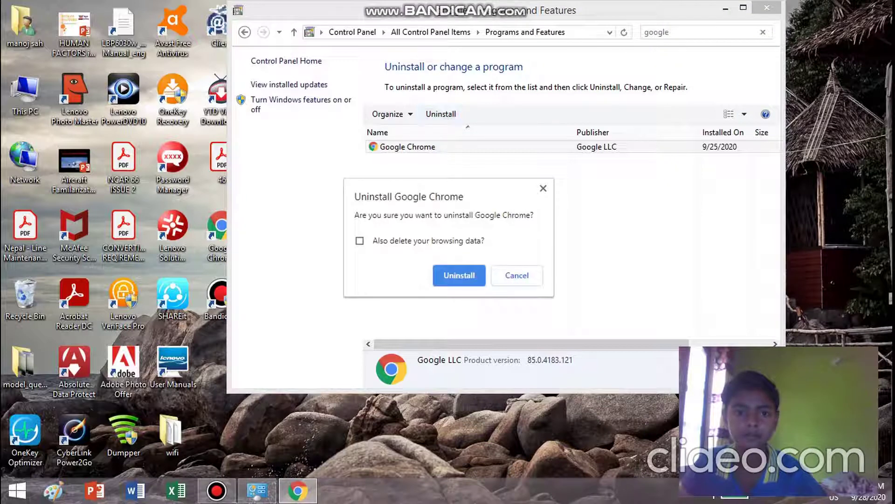
click(459, 276)
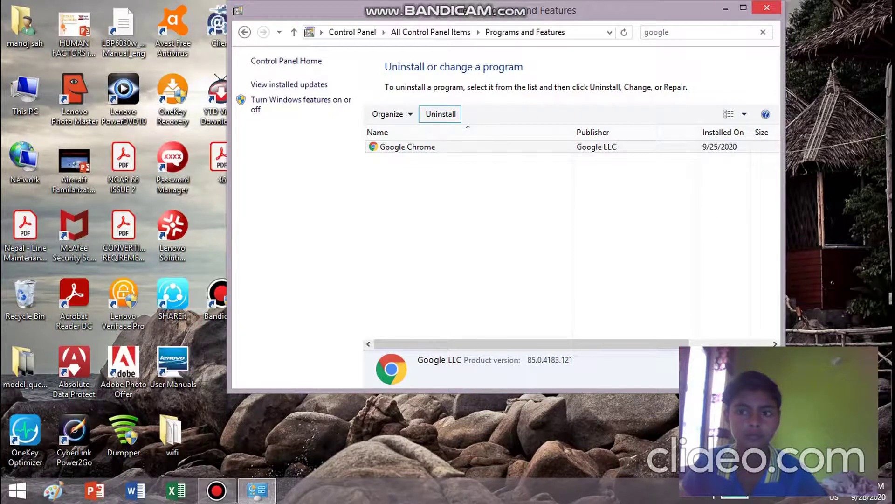
click(767, 8)
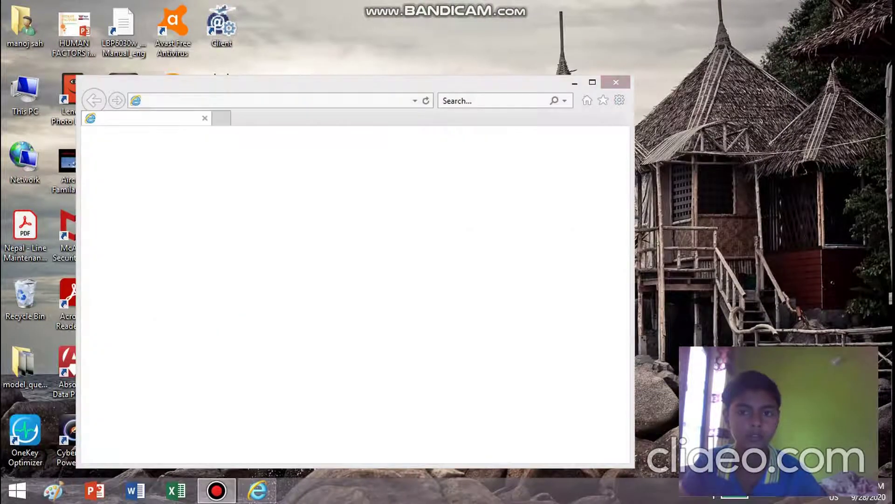
Close the Internet Explorer pop-up, move the Bandicam shortcut into the freed slot, and return to Start.
click(616, 82)
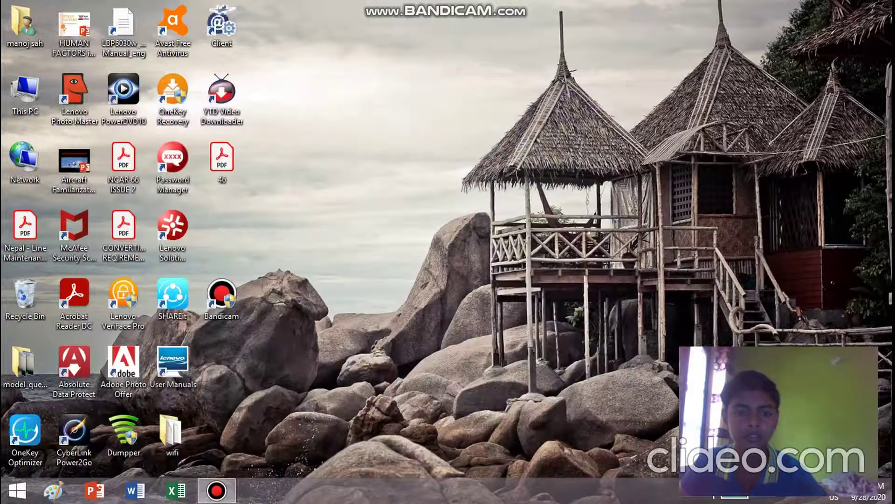
drag(222, 299, 221, 230)
click(17, 489)
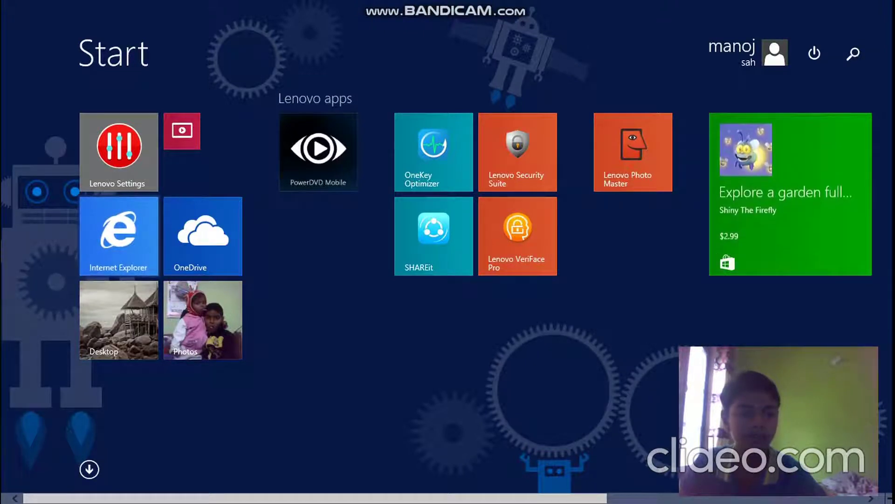
Launch Internet Explorer and go to the google.com.np home page.
click(119, 236)
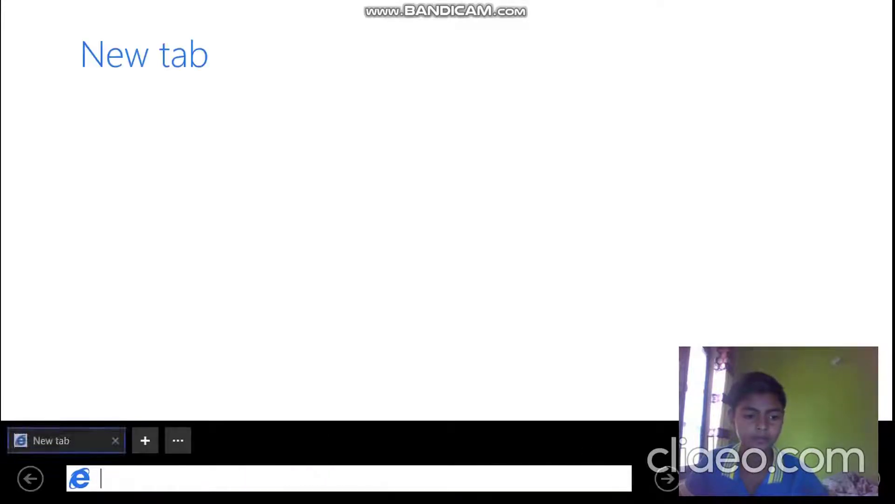
text(googl)
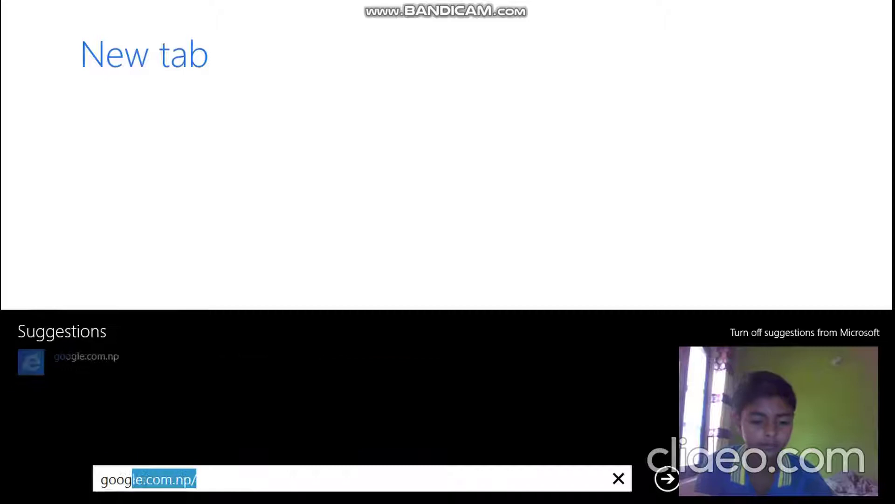
text(e)
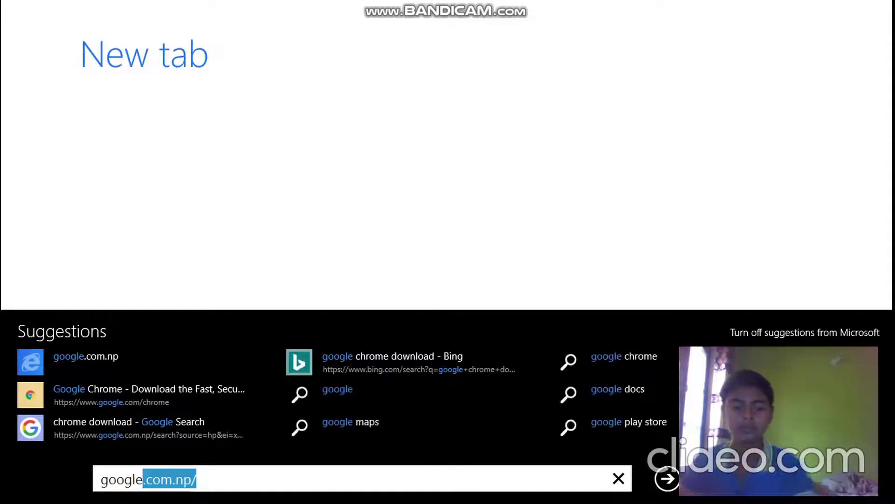
key(Return)
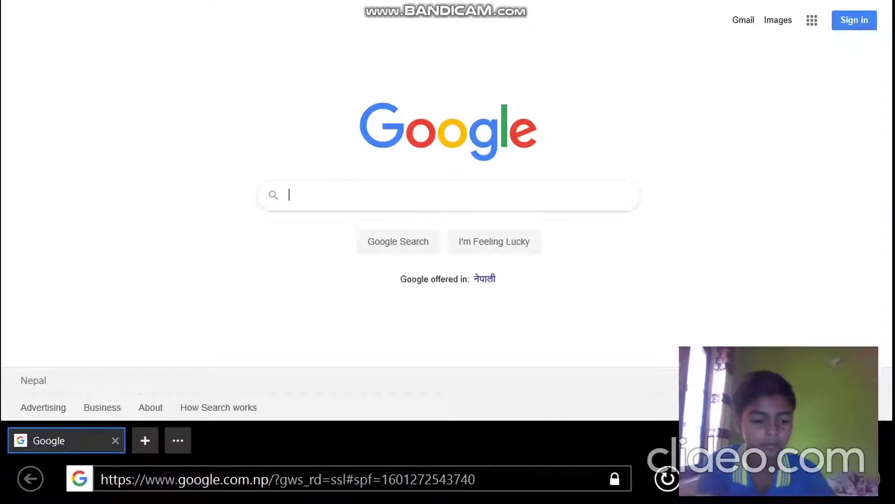
Search Google for 'google chrome' and open the official Google Chrome download page.
text(goo)
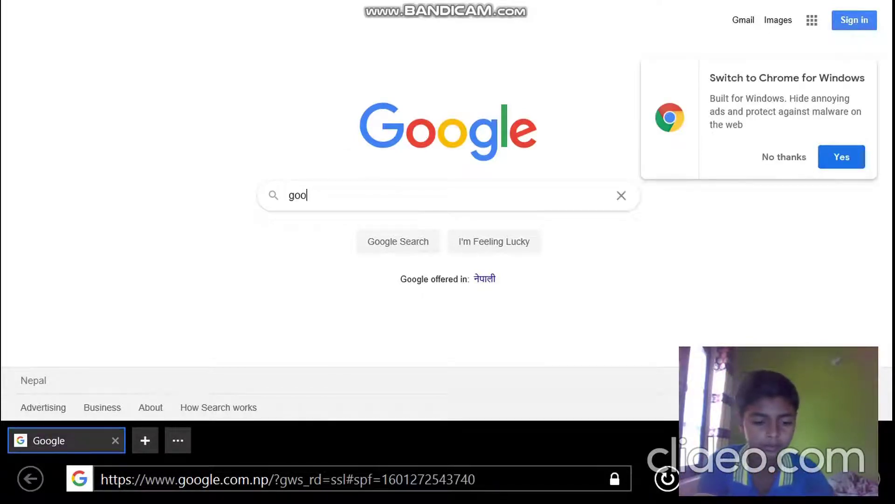
text(gle)
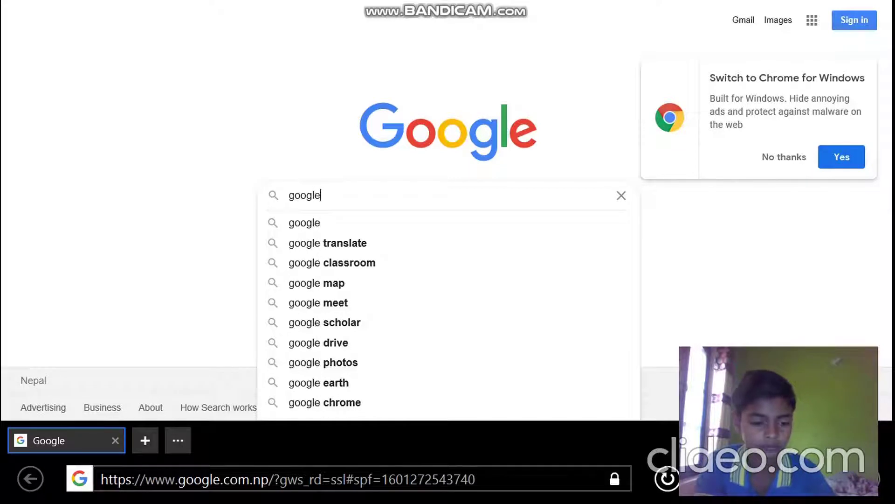
text( chromr)
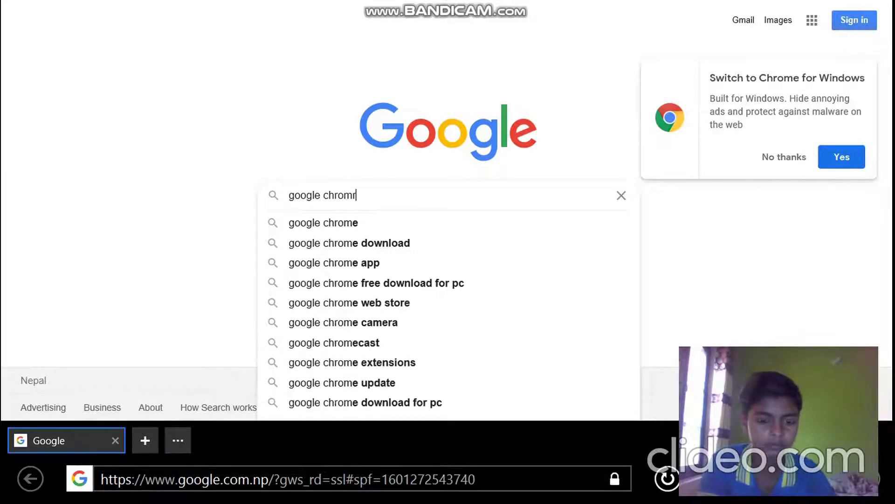
key(BackSpace)
text(e)
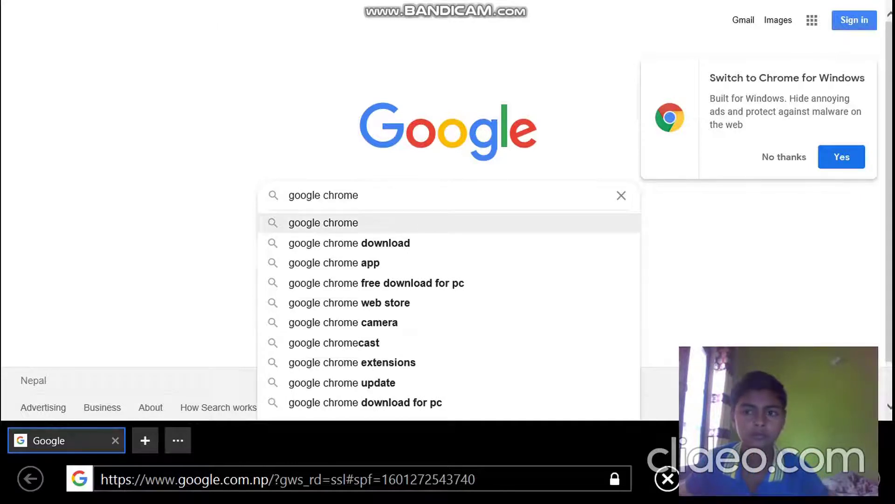
key(Return)
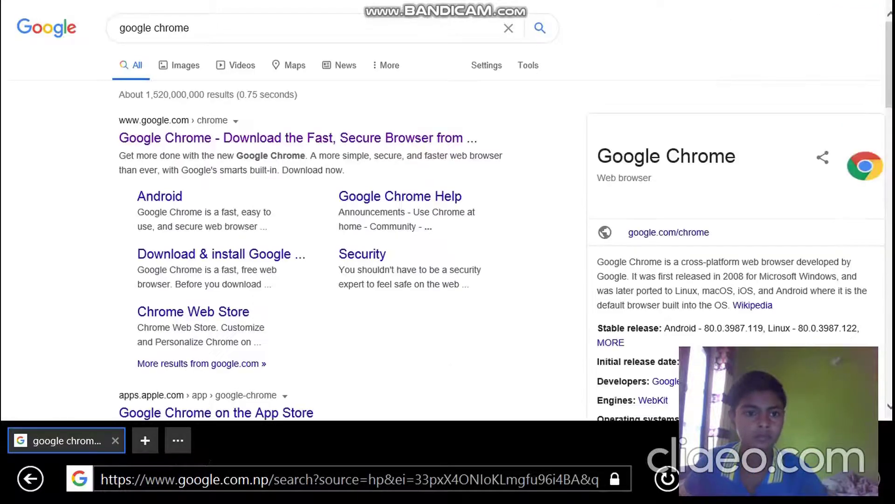
click(298, 137)
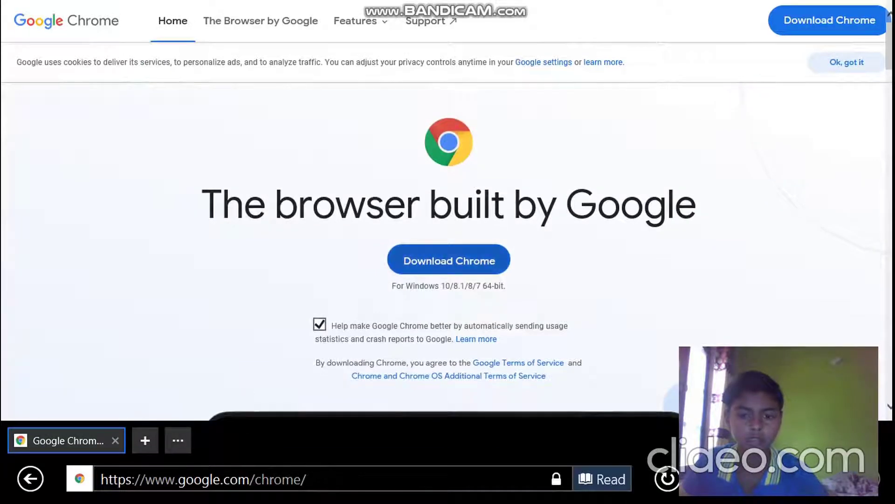
Download ChromeSetup.exe (1.23 MB) and choose to run it from the download bar.
click(448, 259)
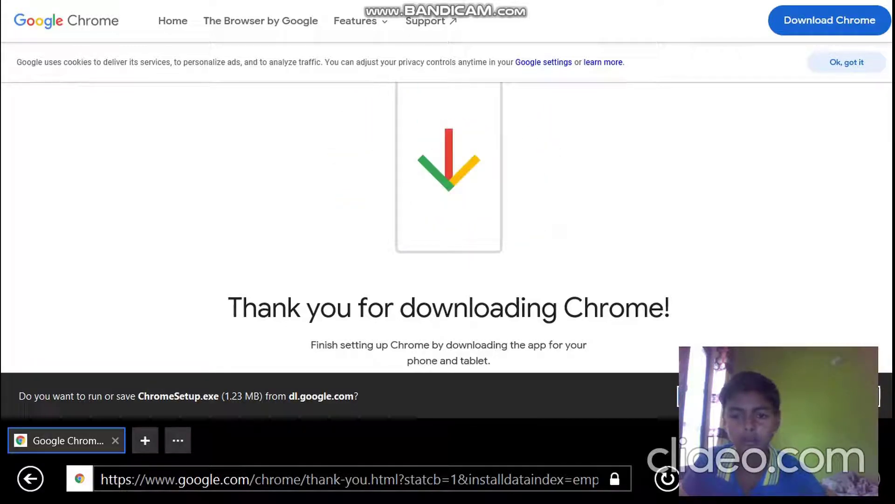
click(709, 396)
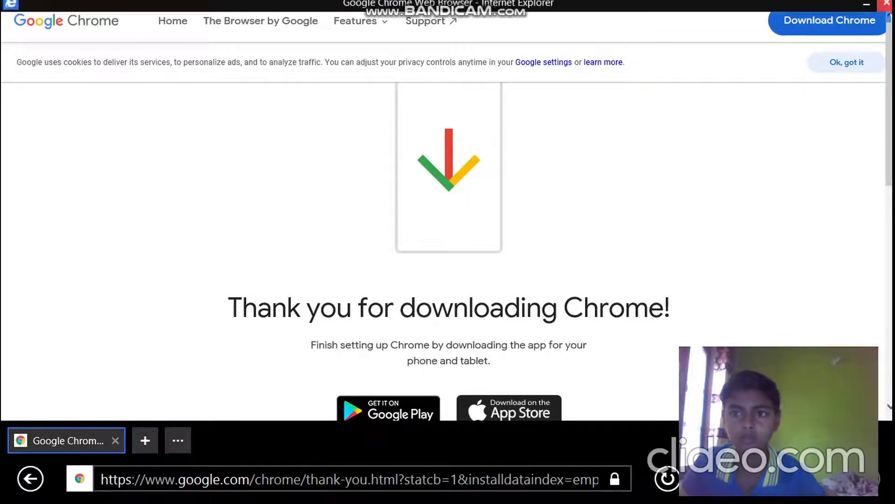
Close Internet Explorer and launch ChromeSetup from This PC > Downloads.
click(888, 9)
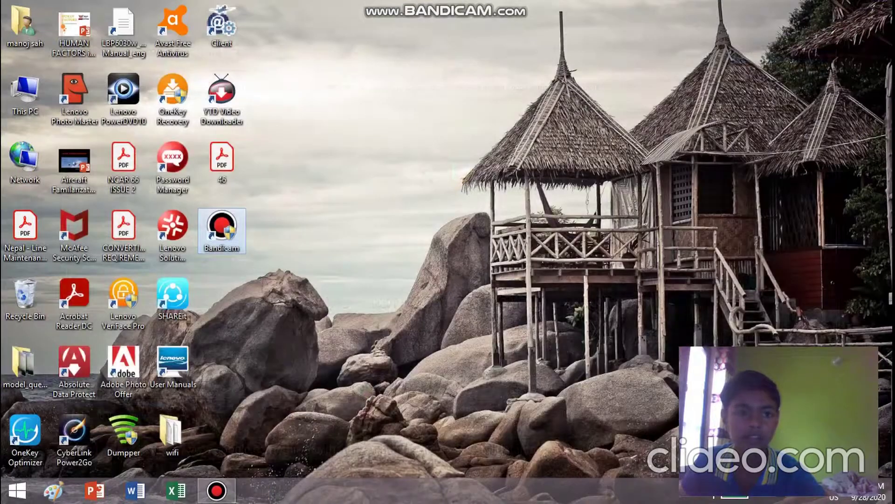
double_click(25, 94)
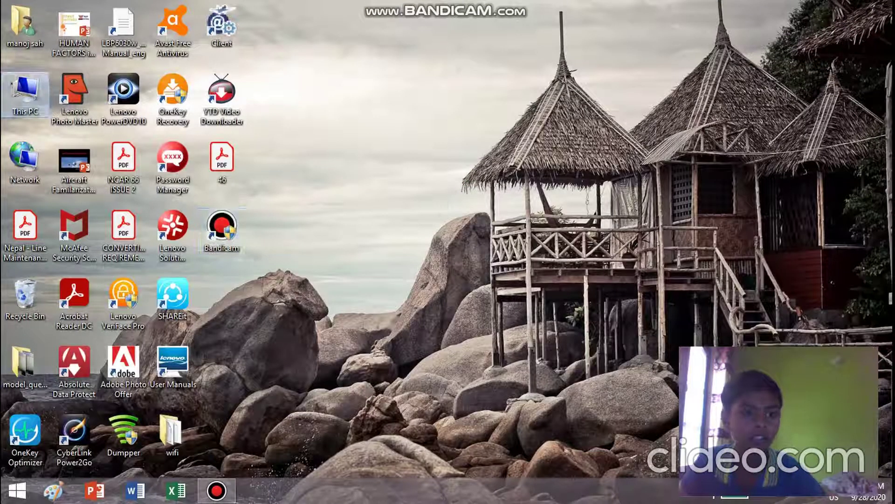
key(Return)
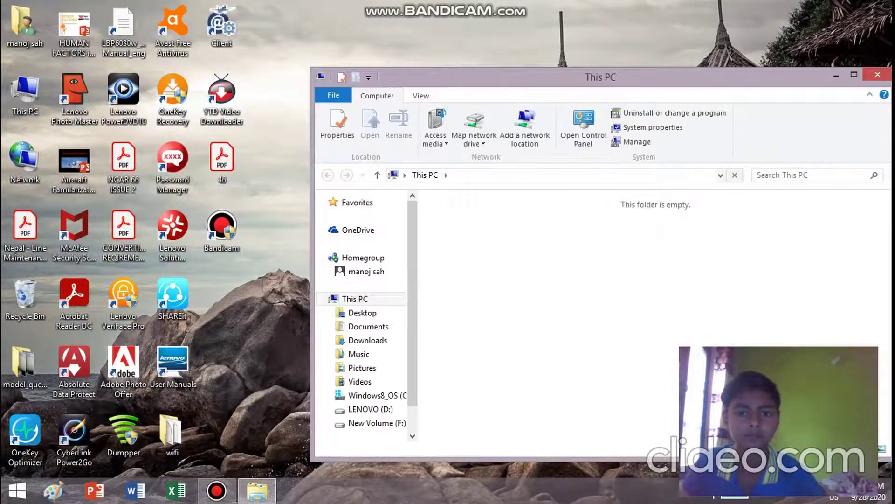
click(486, 266)
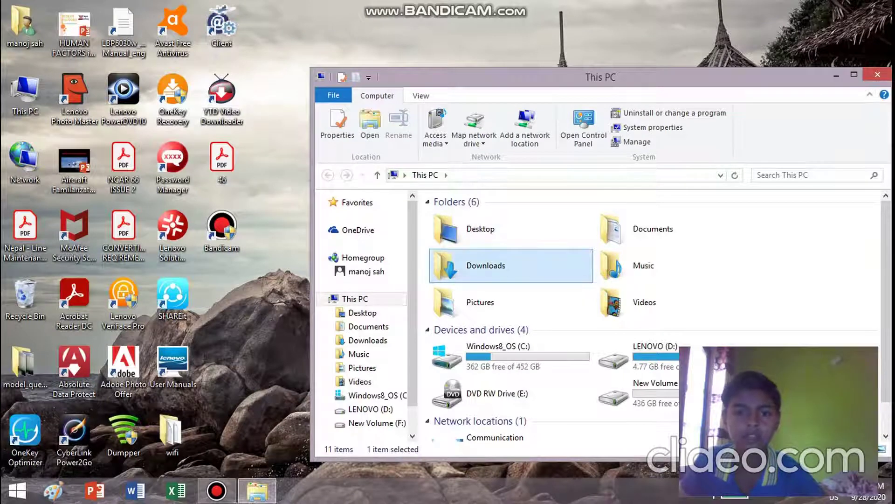
key(Return)
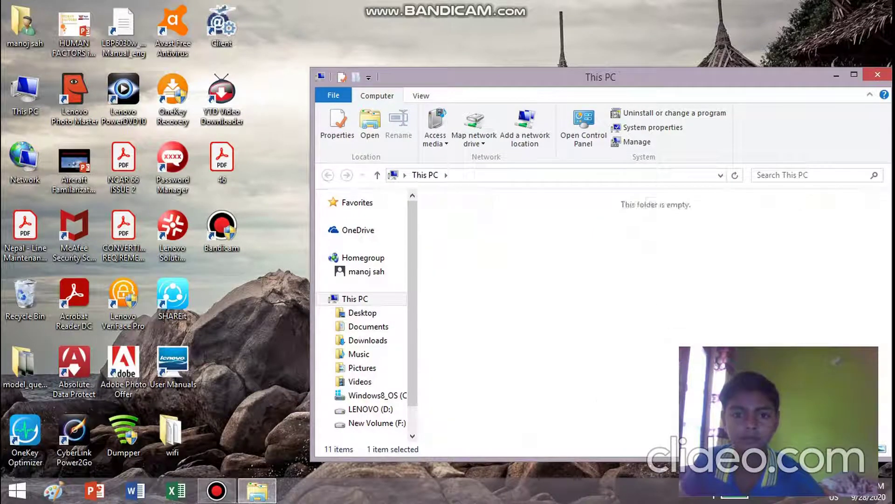
click(504, 223)
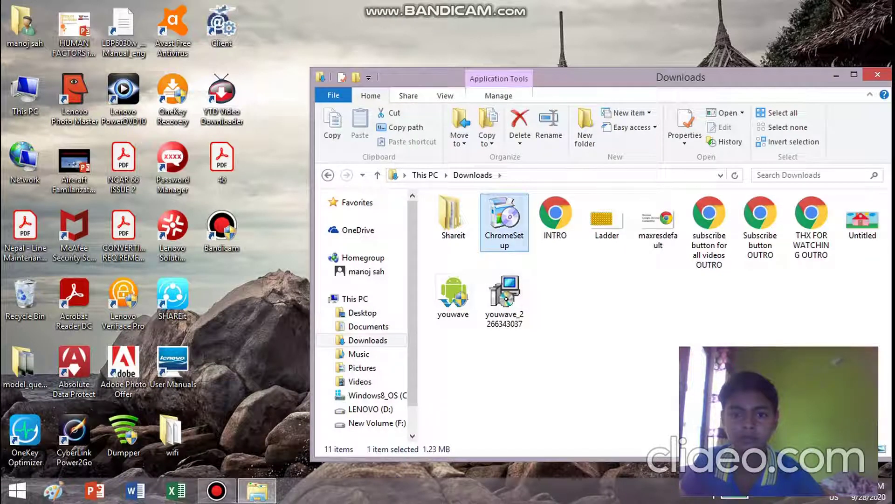
key(Return)
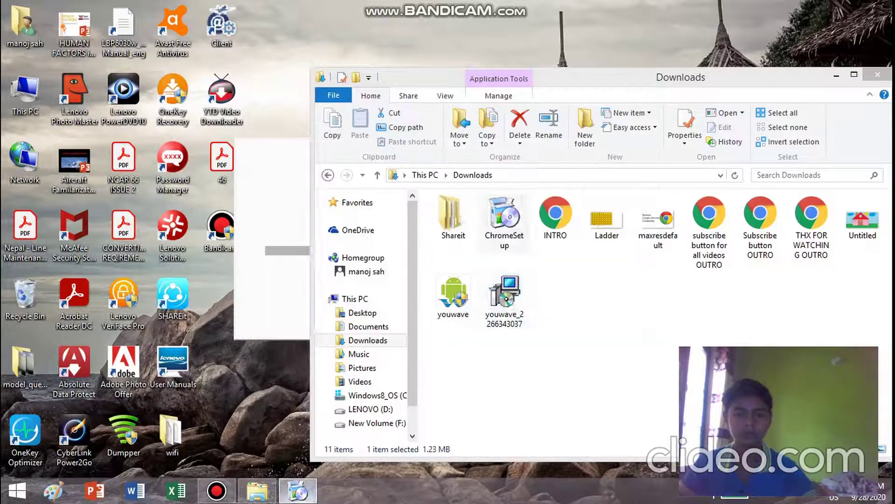
click(505, 301)
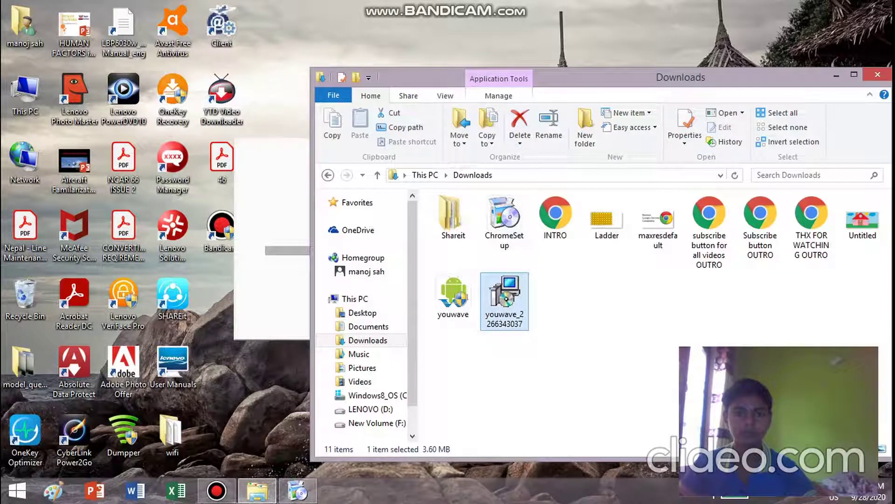
key(Delete)
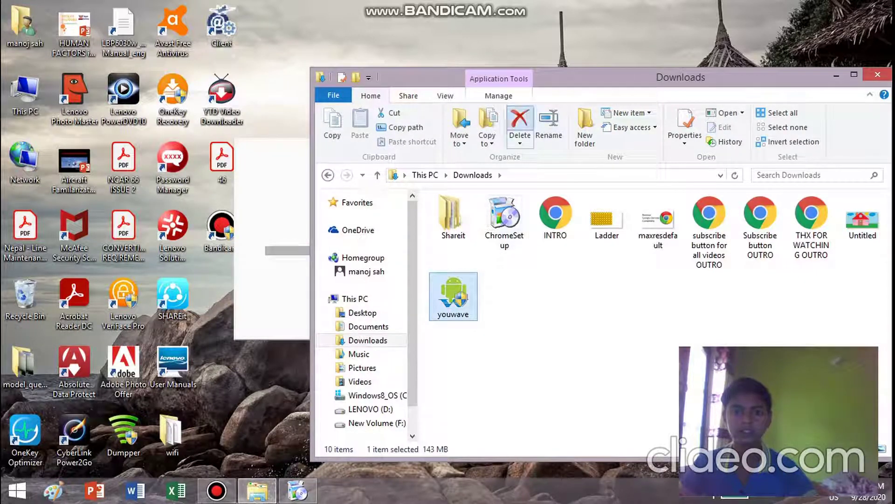
click(520, 126)
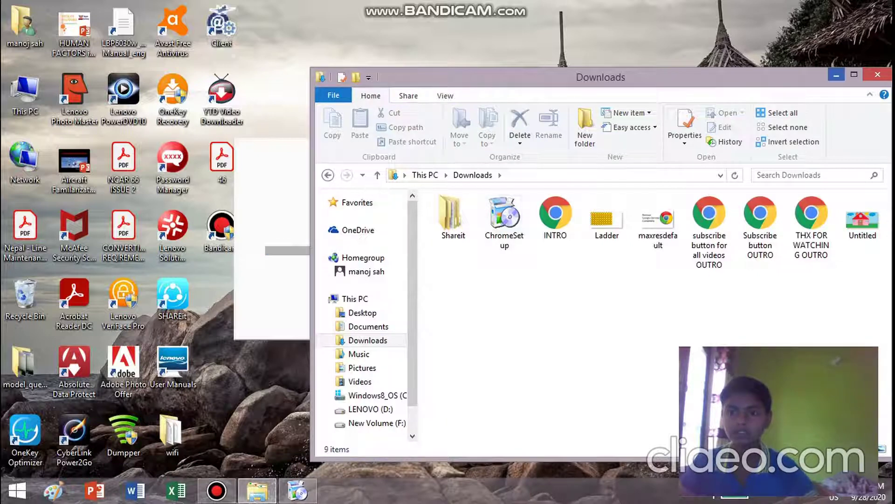
Close the Downloads window while the Chrome installer finishes and adds its shortcuts.
click(878, 74)
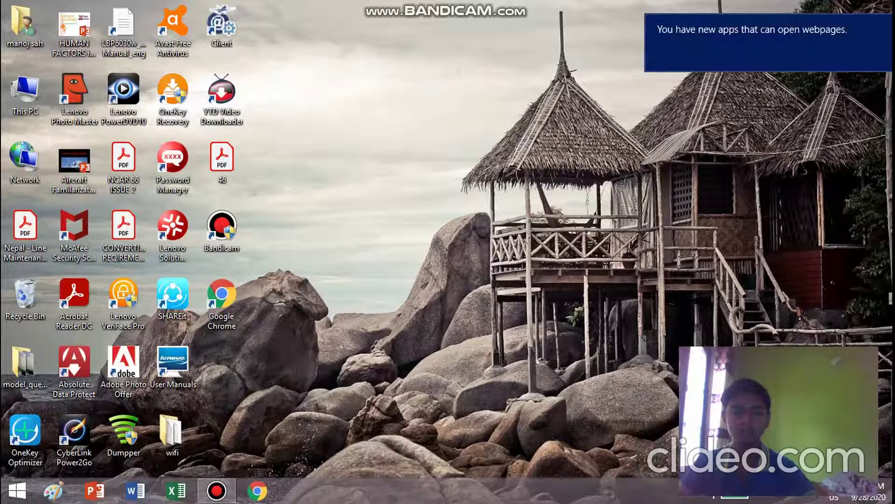
Launch the reinstalled Google Chrome from its desktop shortcut.
double_click(222, 303)
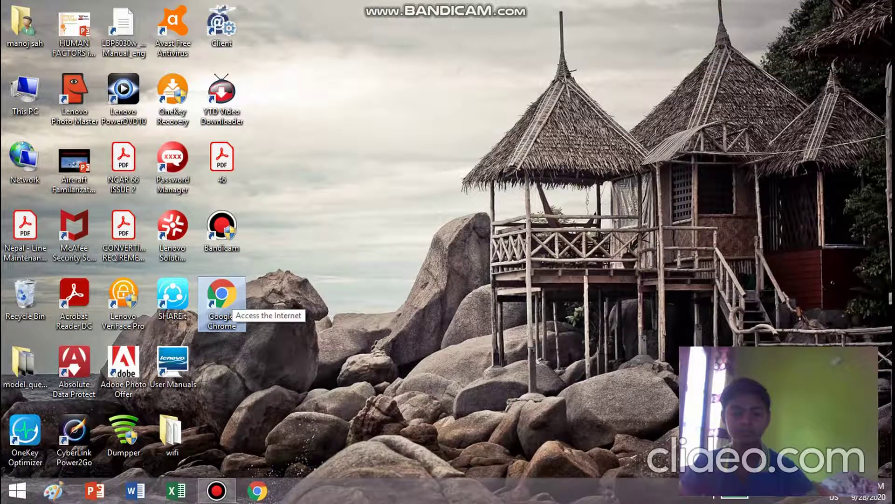
double_click(222, 298)
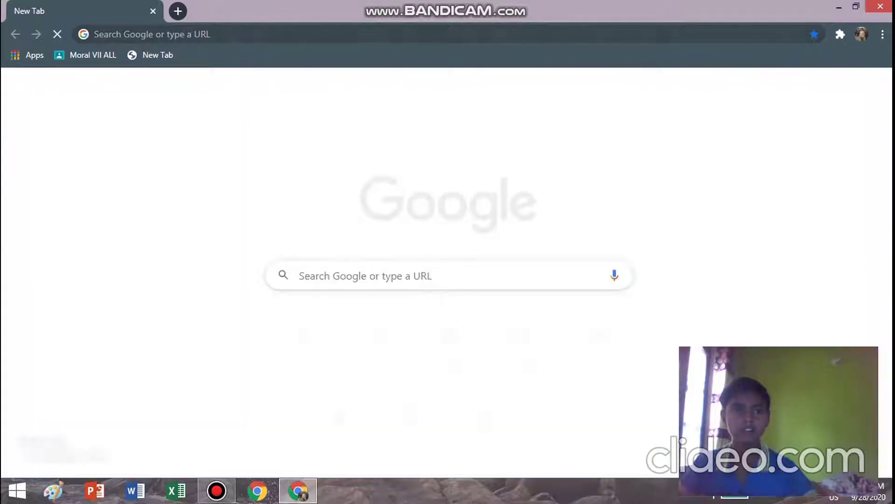
Check the saved search history in Chrome's address bar and open a second Chrome window.
click(448, 34)
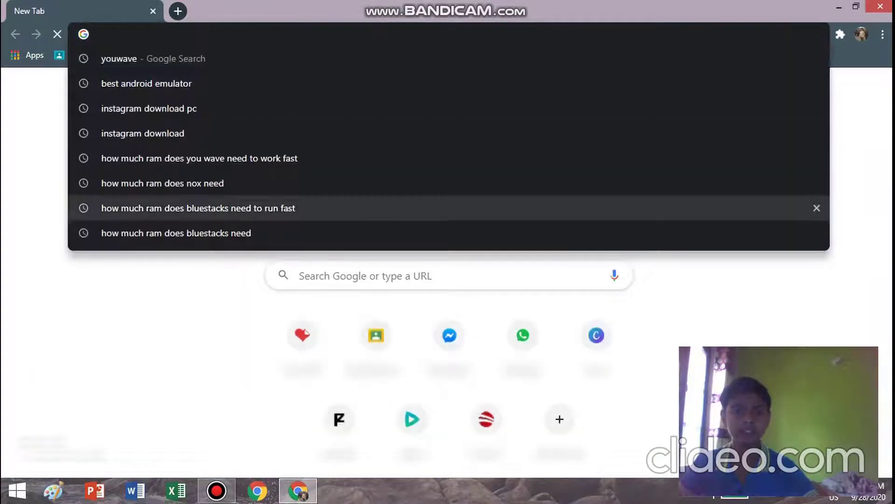
click(210, 303)
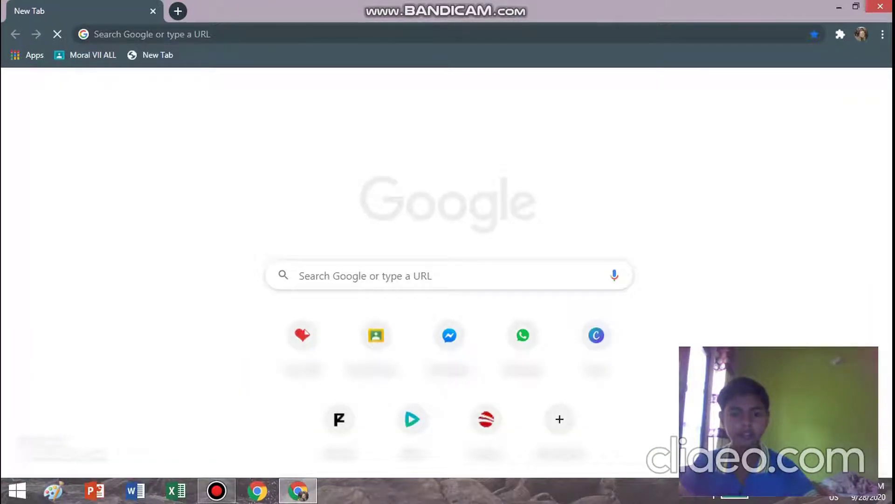
key(ctrl+n)
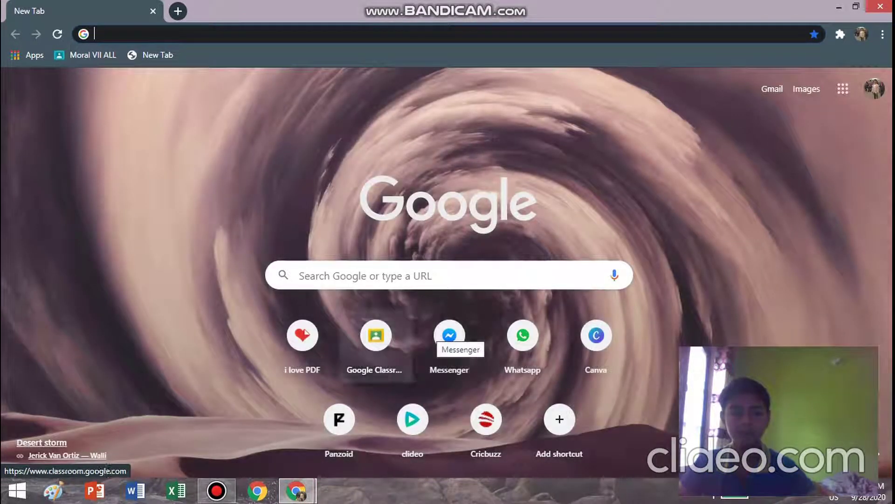
Open Cricbuzz from the New Tab shortcuts, then close all Chrome windows.
click(486, 422)
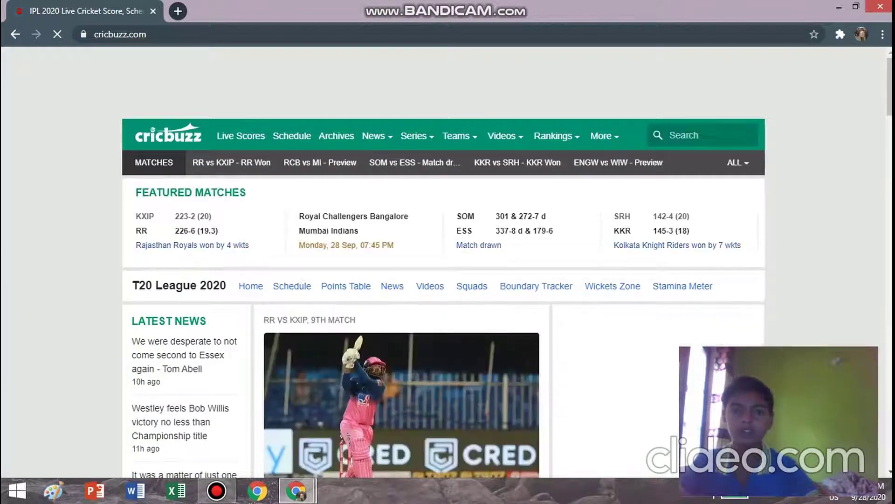
click(881, 6)
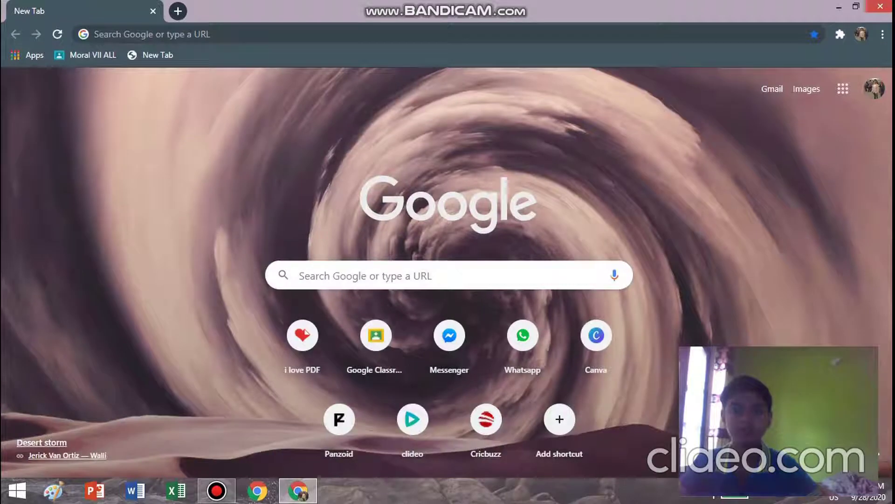
click(881, 6)
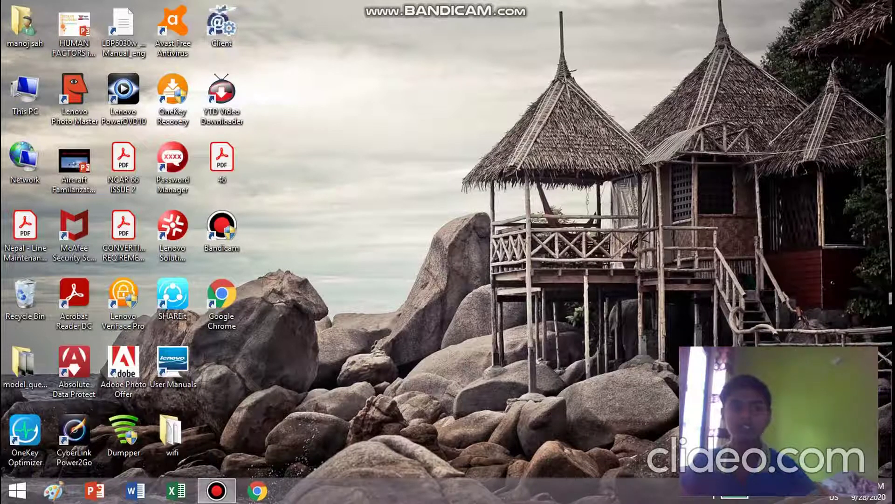
mouse_move(528, 7)
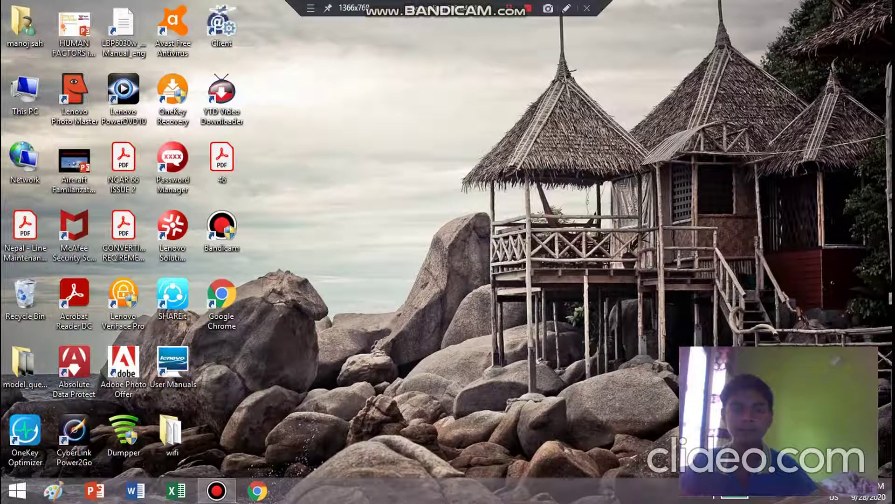